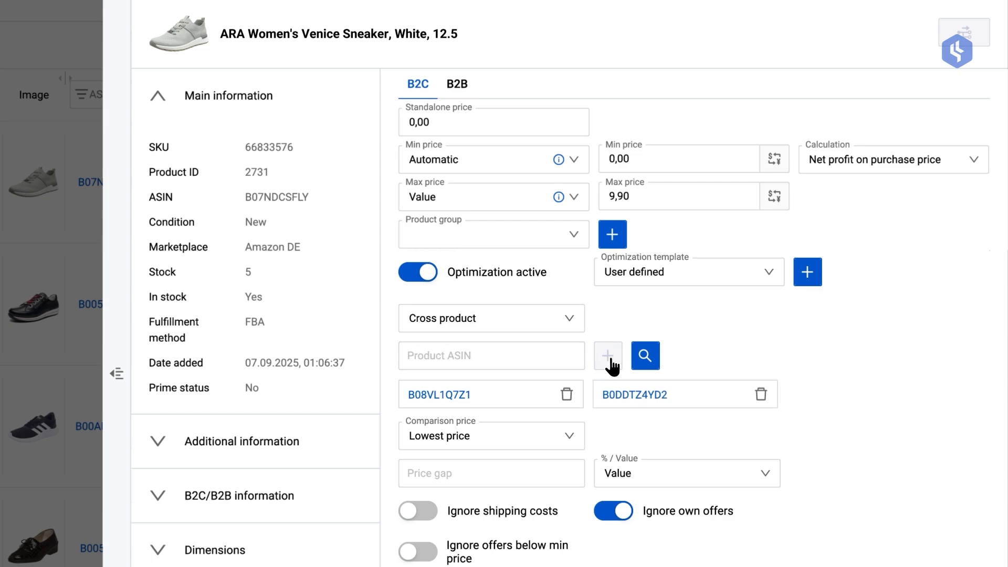
Step: Search the products for Adidas and add the adidas Unisex Adilette Aqua Slides as a cross product
left_click(645, 359)
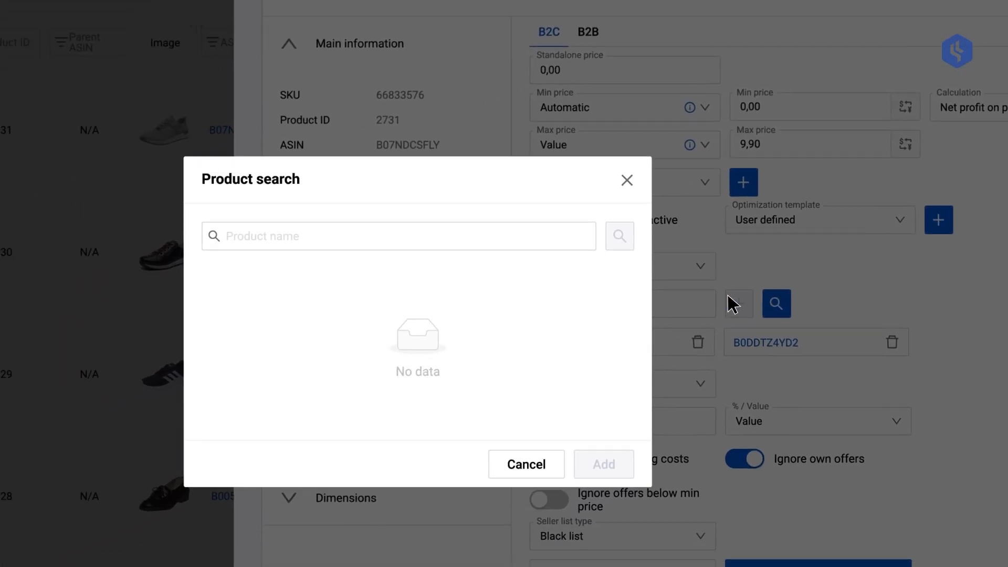
left_click(316, 289)
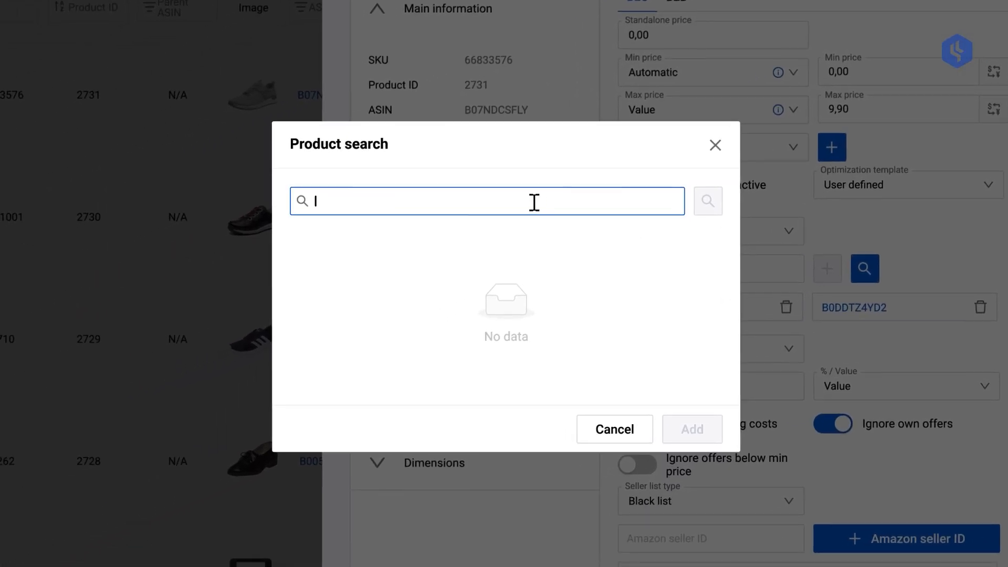
type("Adidas")
left_click(708, 206)
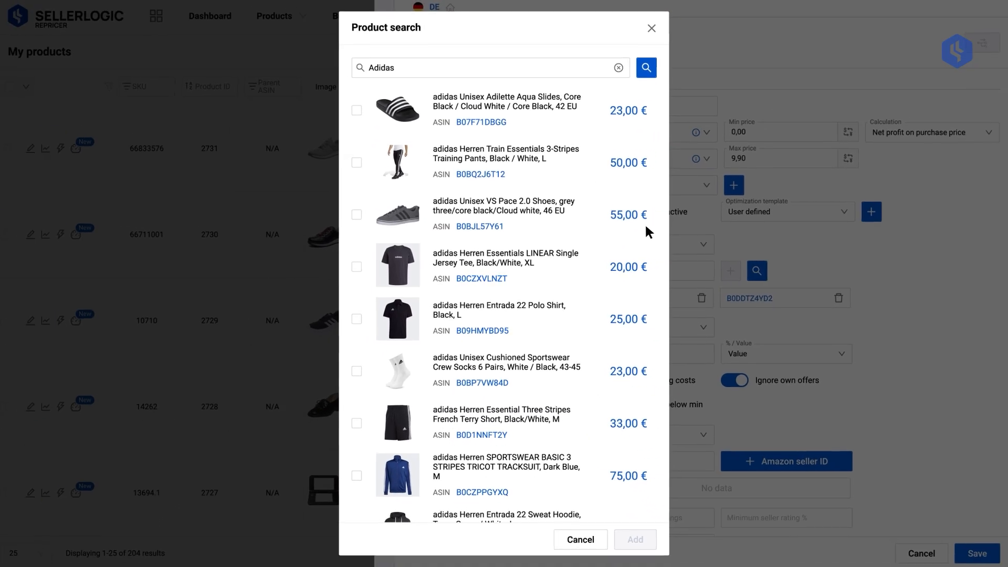
left_click(358, 115)
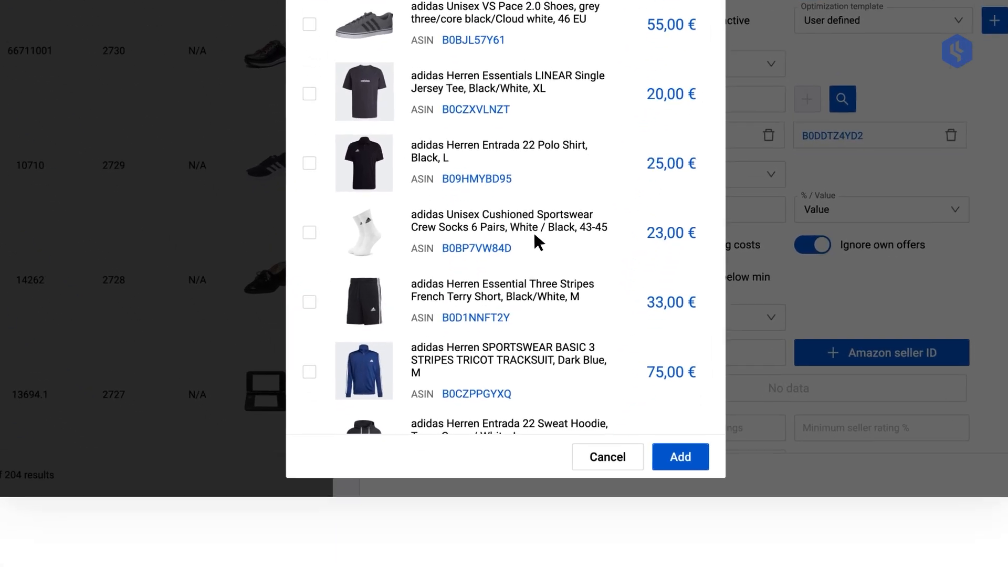
left_click(679, 459)
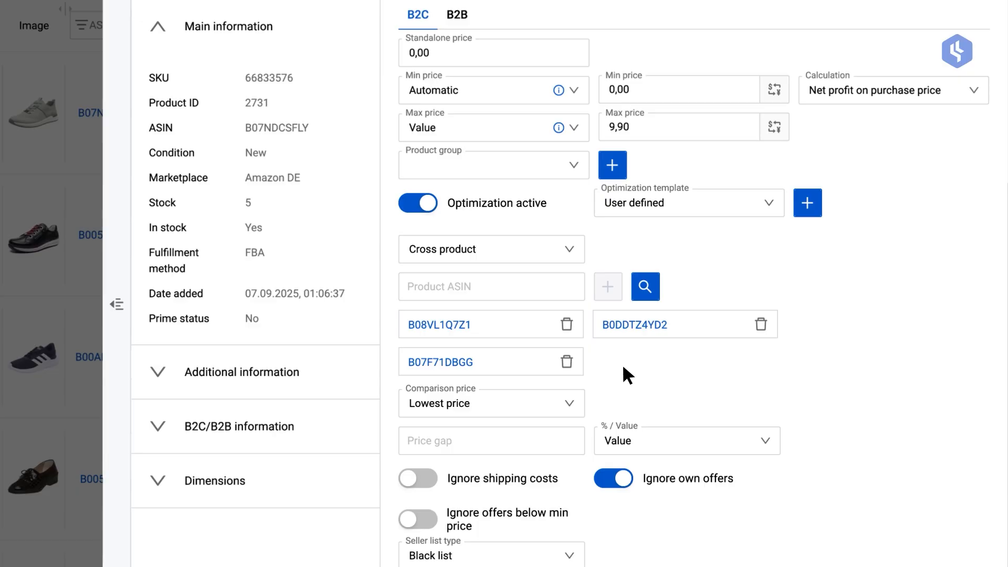
Step: Review the available comparison price options, keeping Lowest price selected
left_click(570, 409)
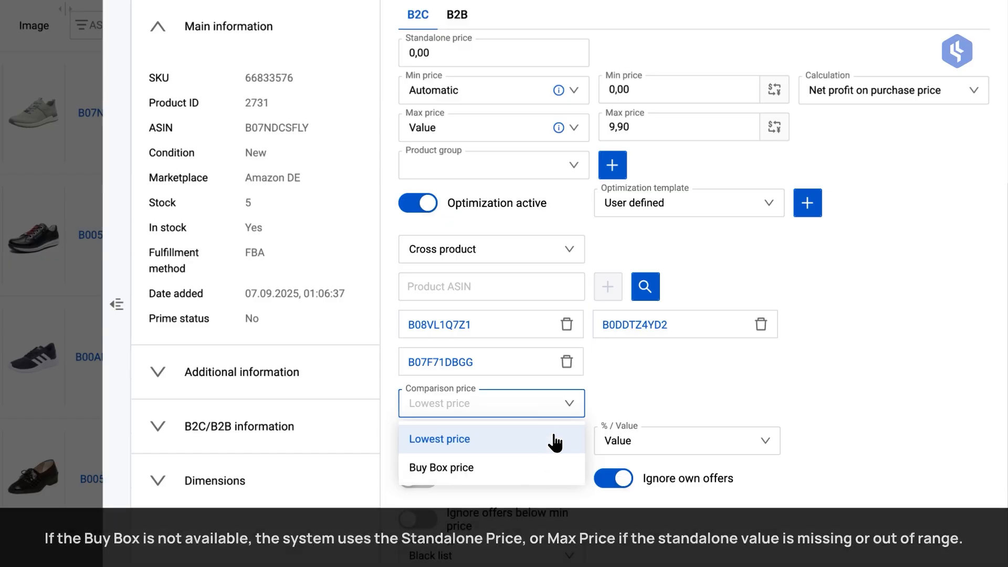
left_click(569, 404)
Step: Set the price gap to -0,10 and keep its type as Value
scroll(570, 412, "down", 3)
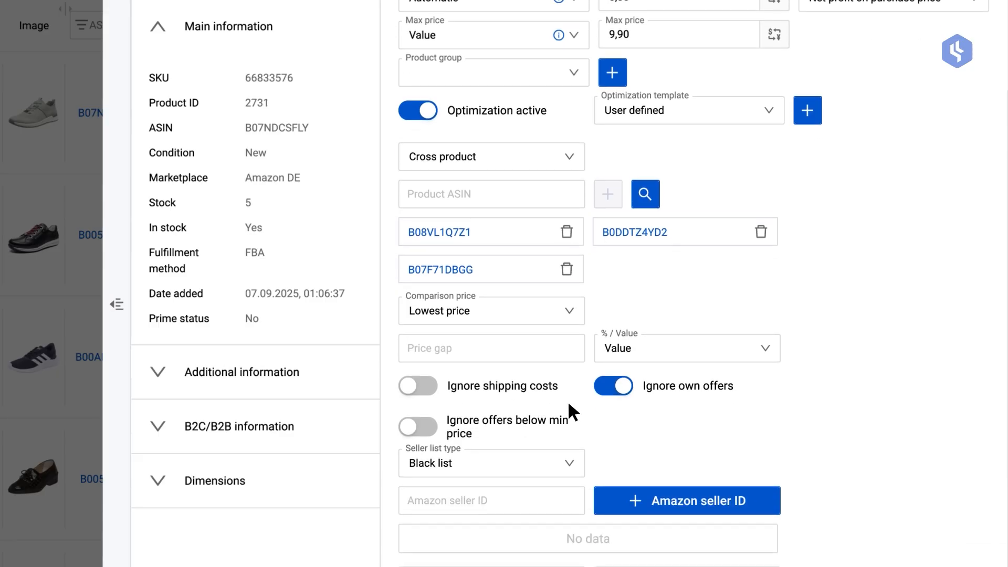
left_click(497, 273)
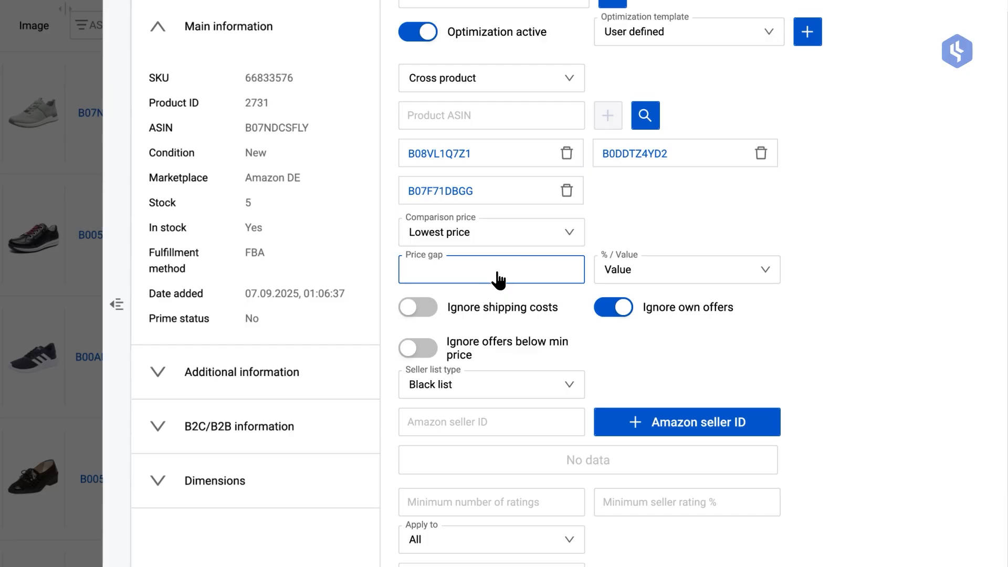
type("-0,10")
key("ctrl+a")
key("BackSpace")
type("0,10")
key("ctrl+a")
key("BackSpace")
type("0")
key("BackSpace")
type("-0,10")
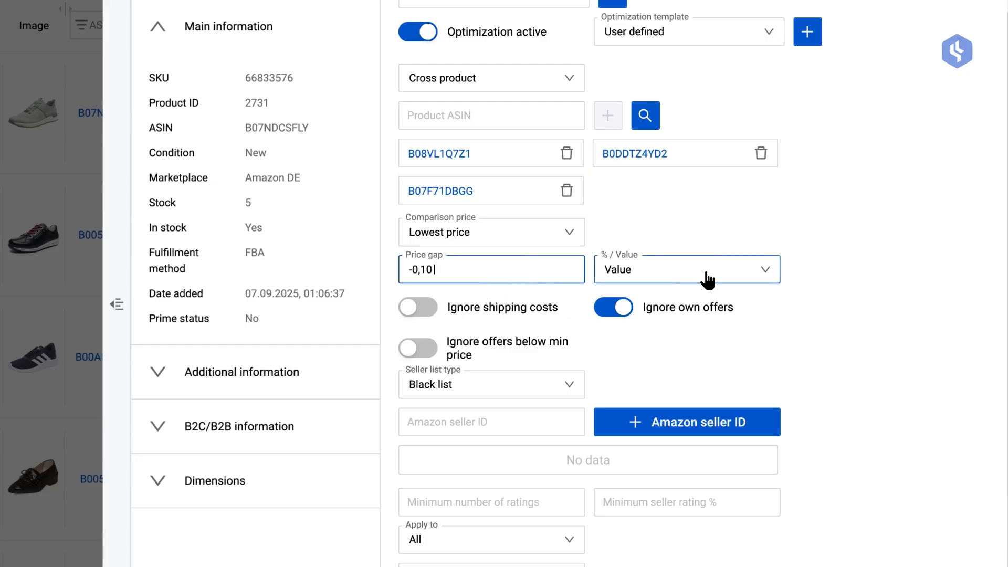
left_click(765, 278)
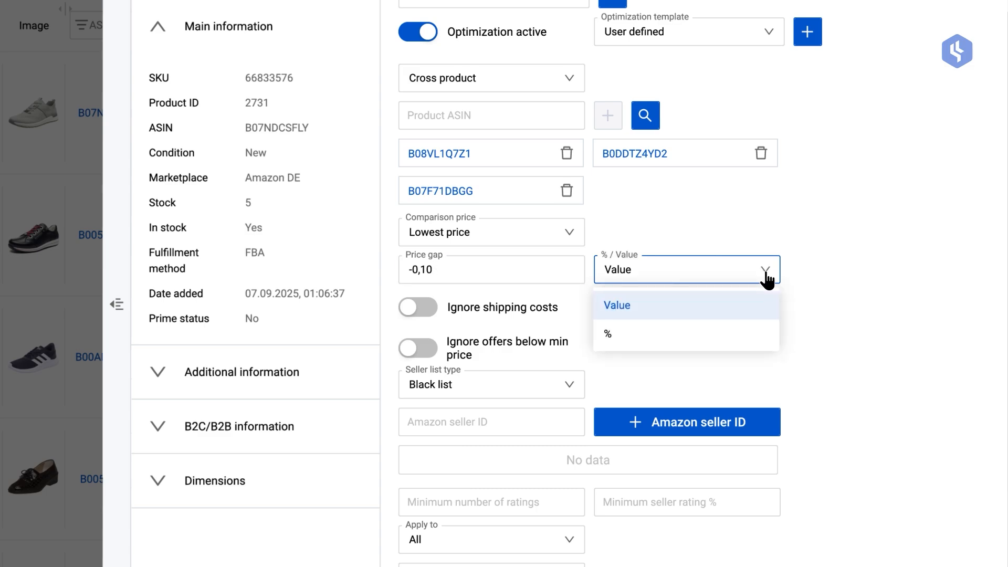
left_click(765, 274)
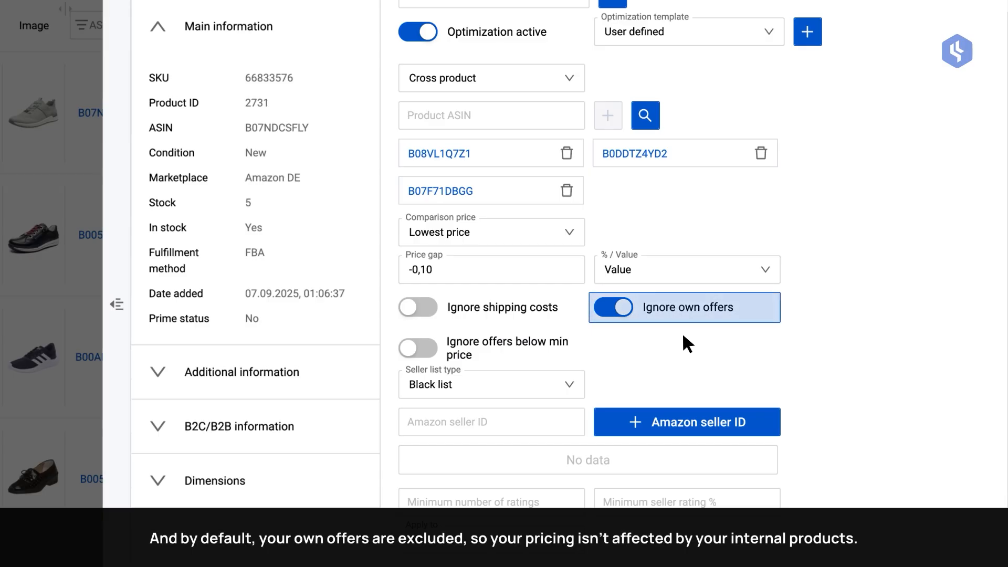
Step: Keep the seller list type as Black list and add an Amazon seller ID to it
scroll(682, 332, "down", 1)
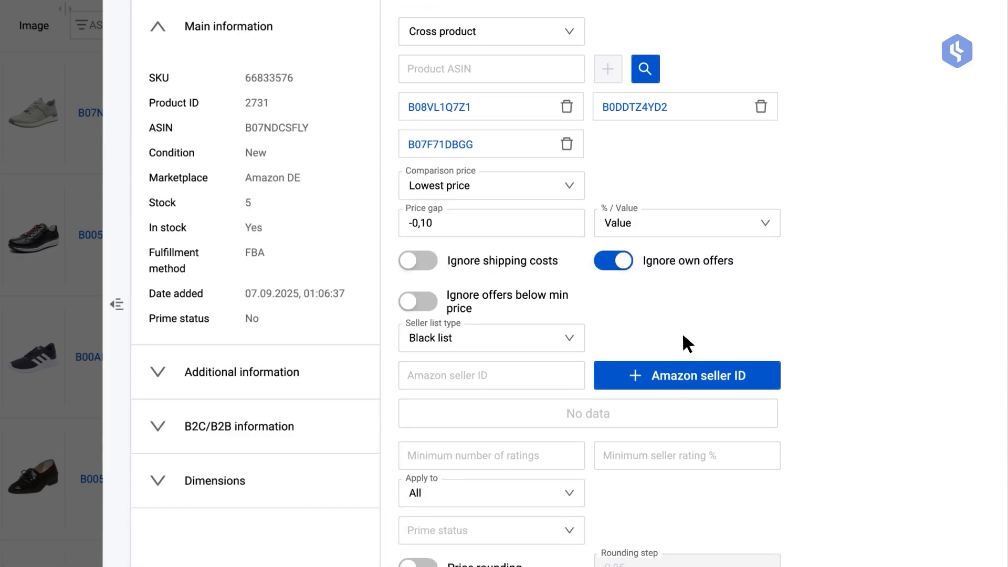
left_click(572, 329)
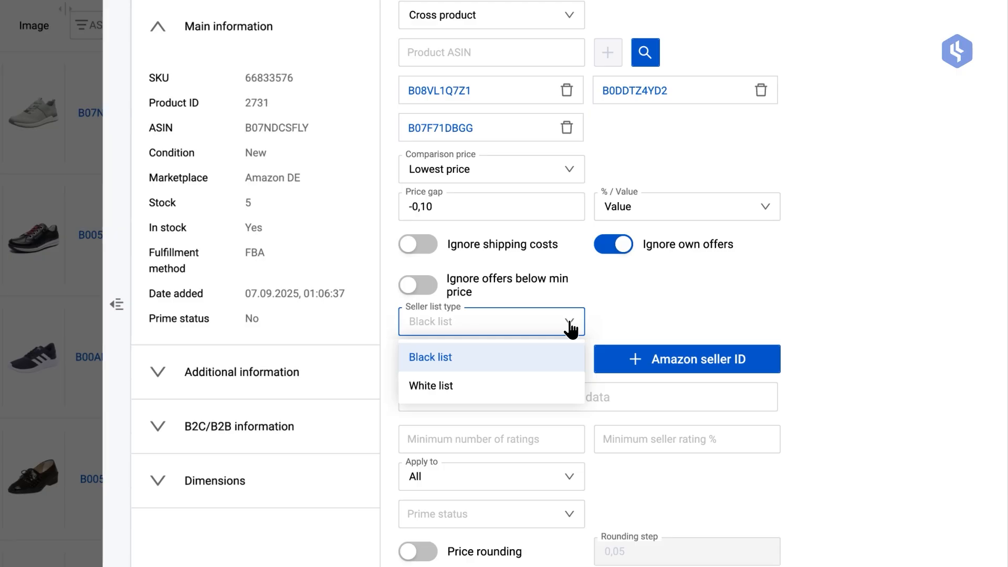
left_click(571, 329)
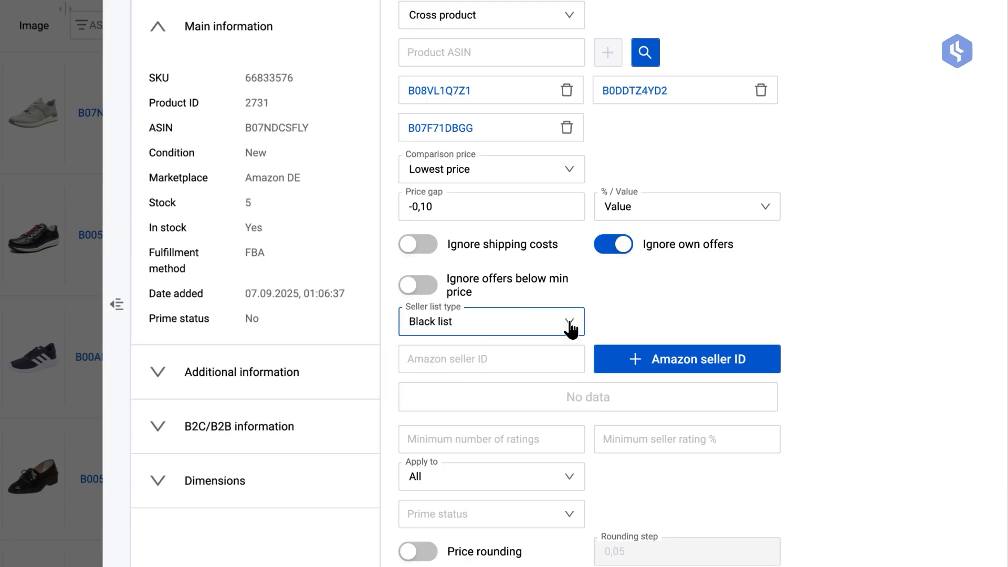
left_click(536, 368)
type("A1B2C3D4E5F6G7")
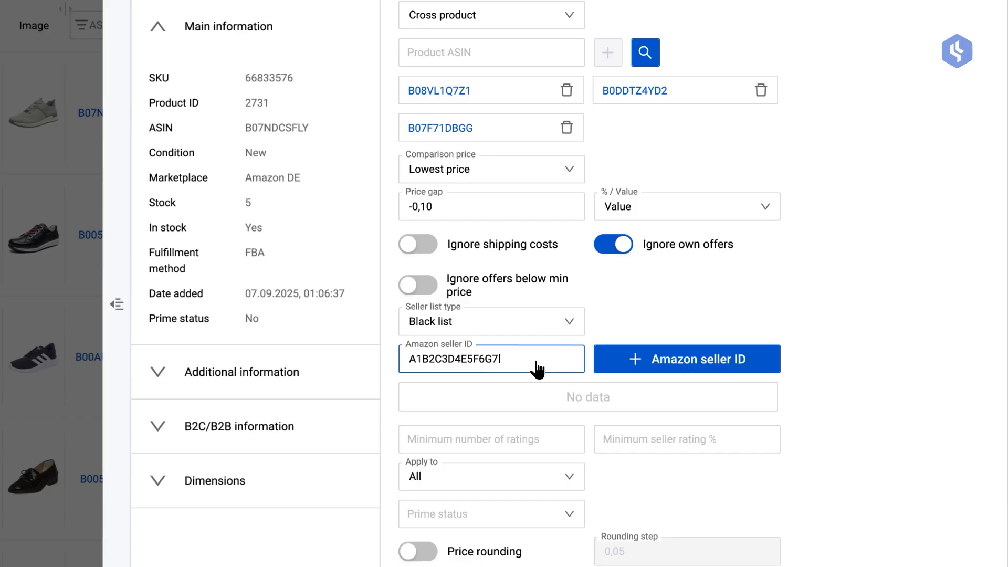
left_click(646, 363)
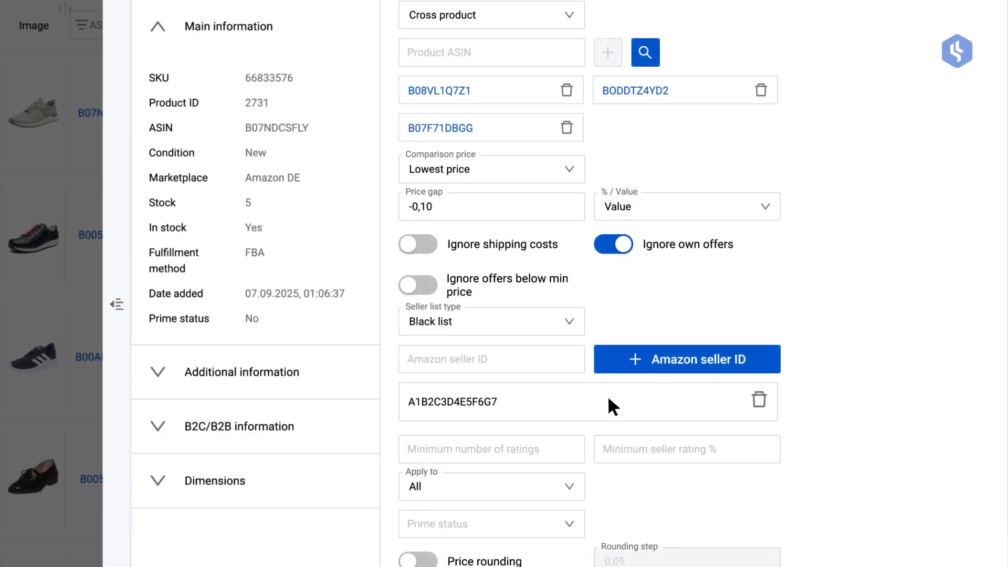
Step: Examine the fulfillment and Prime status filter options for competitor offers without changing them
scroll(609, 399, "down", 1)
scroll(607, 391, "down", 4)
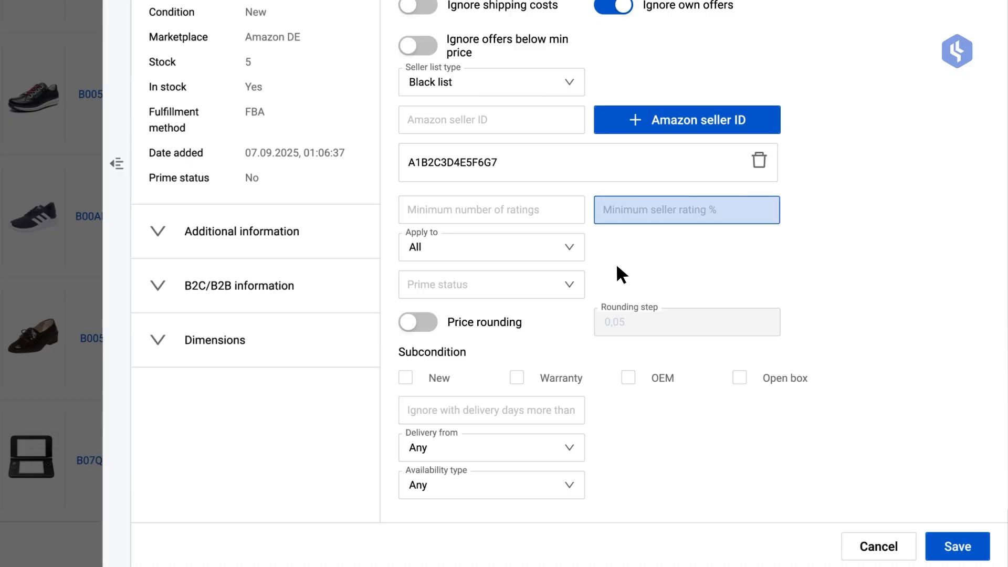
left_click(571, 255)
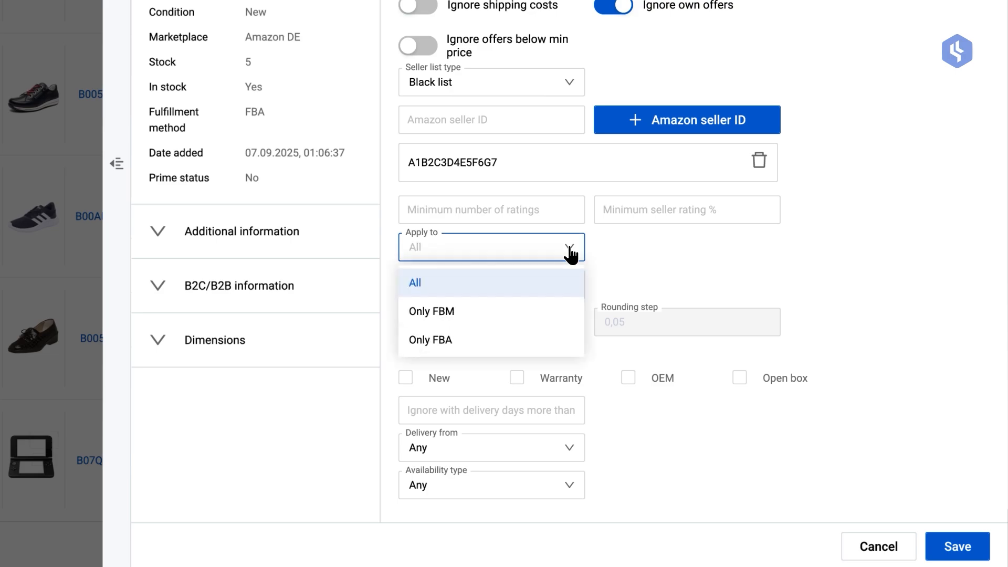
left_click(571, 255)
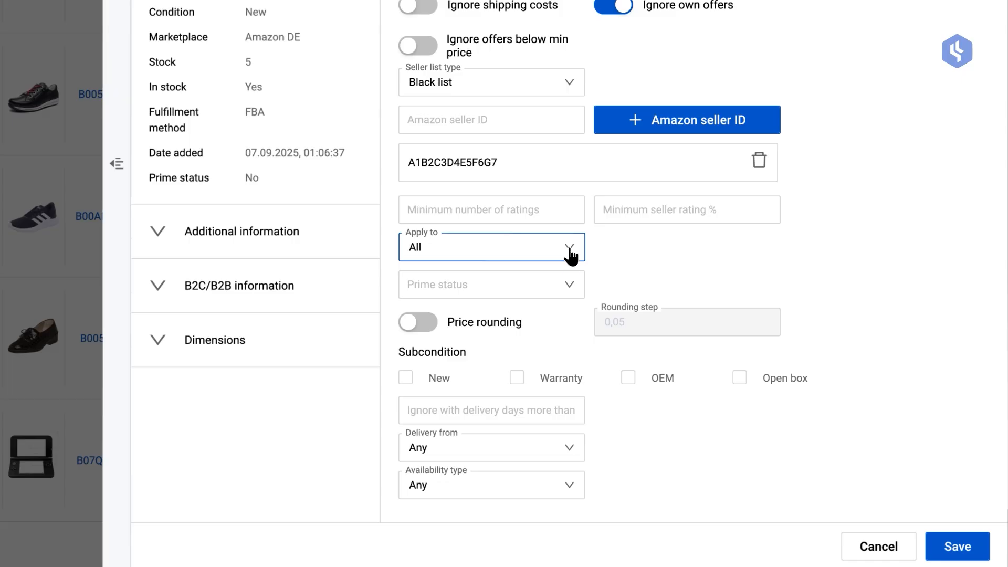
left_click(571, 293)
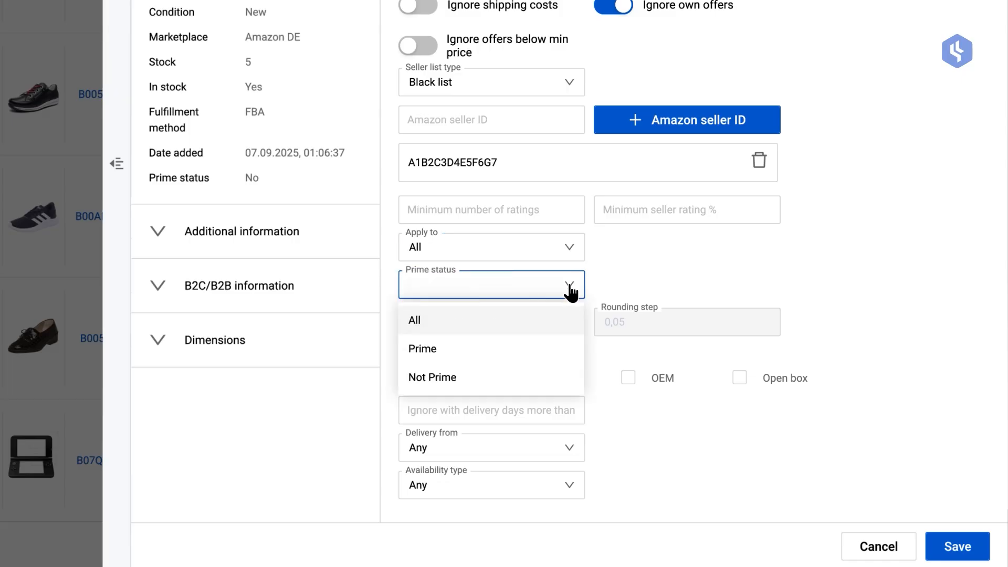
left_click(570, 293)
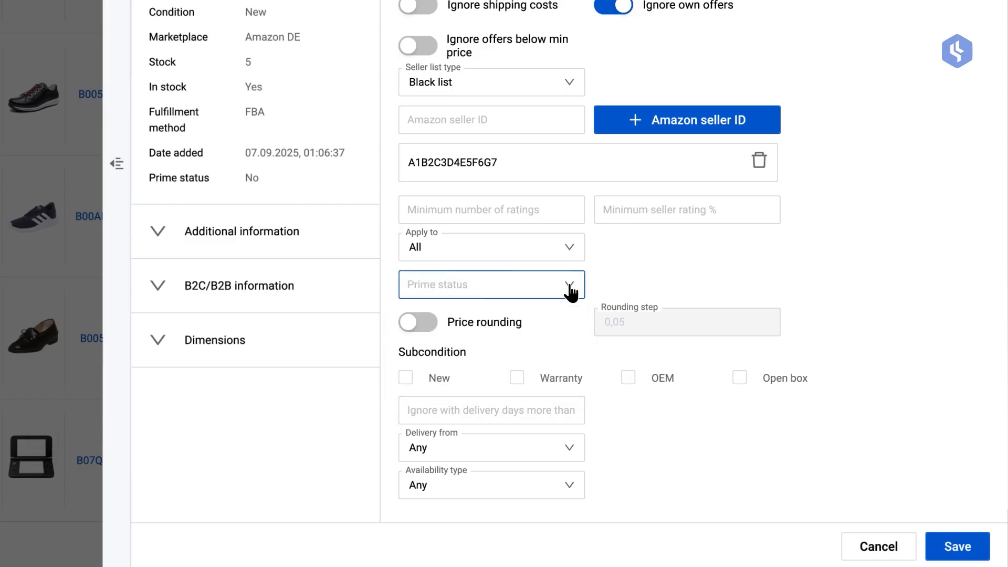
Step: Enable price rounding with a rounding step of 0,05 and select the New subcondition
left_click(409, 323)
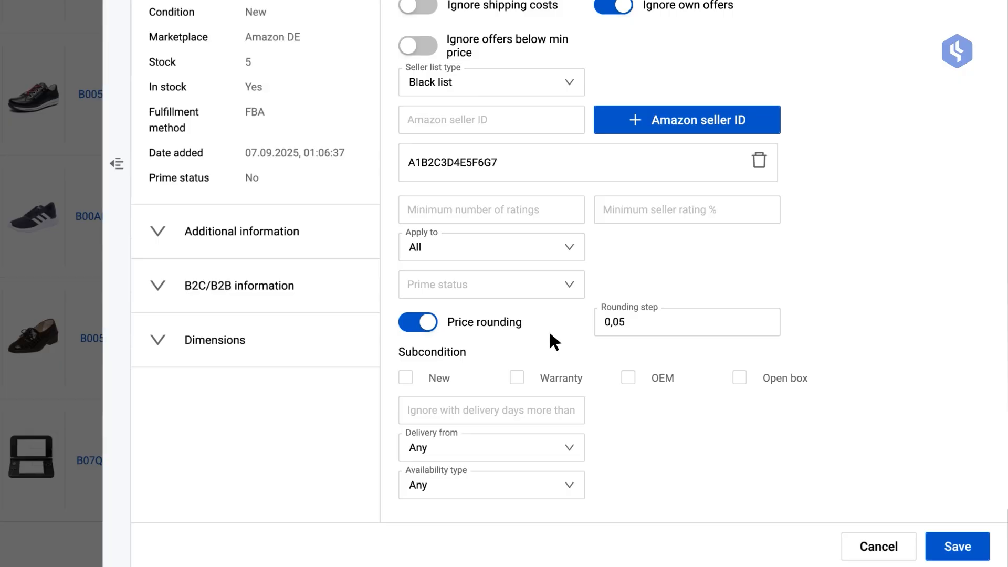
left_click(609, 322)
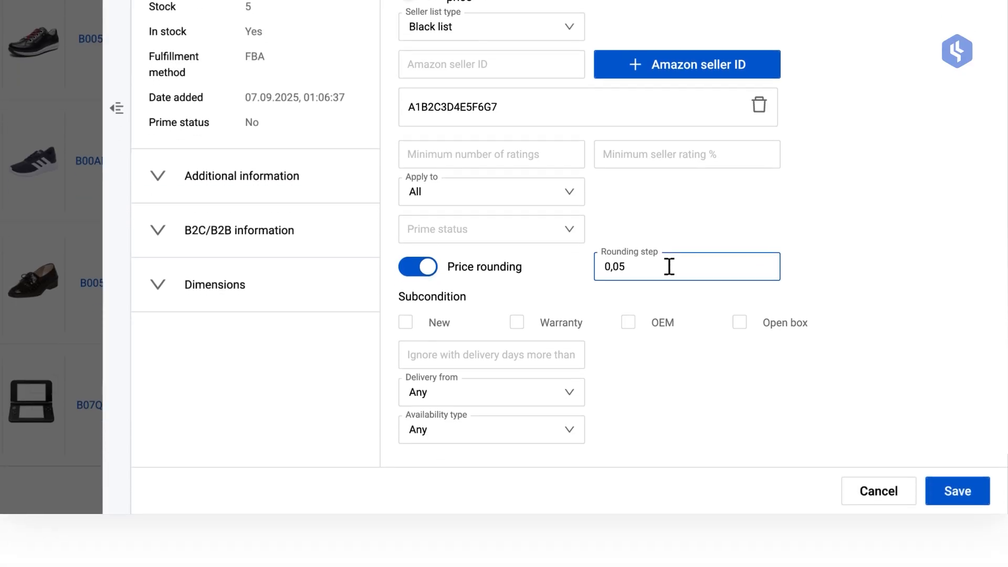
left_click(473, 308)
left_click(406, 322)
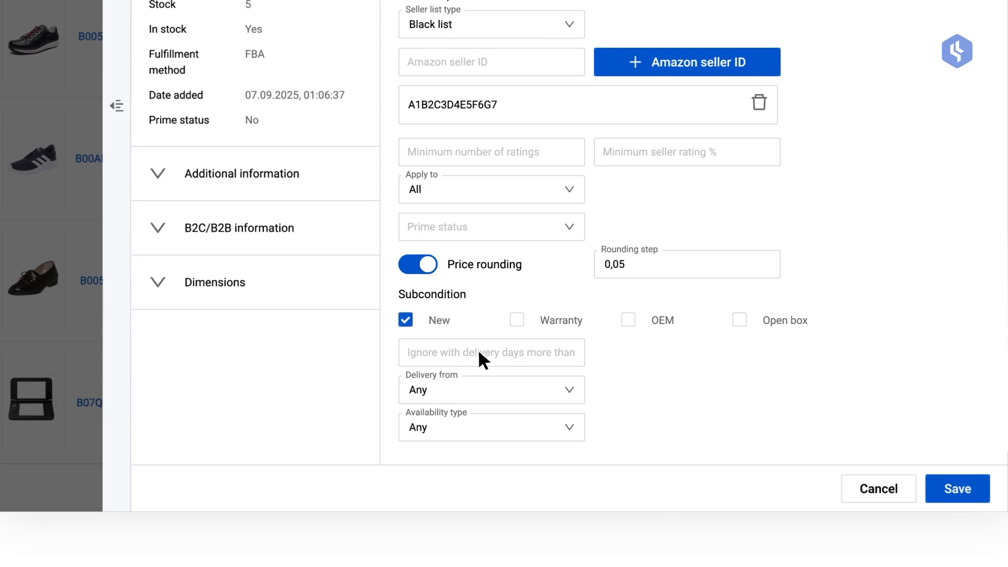
Step: Examine the delivery origin and availability type options, leaving both set to Any
left_click(571, 398)
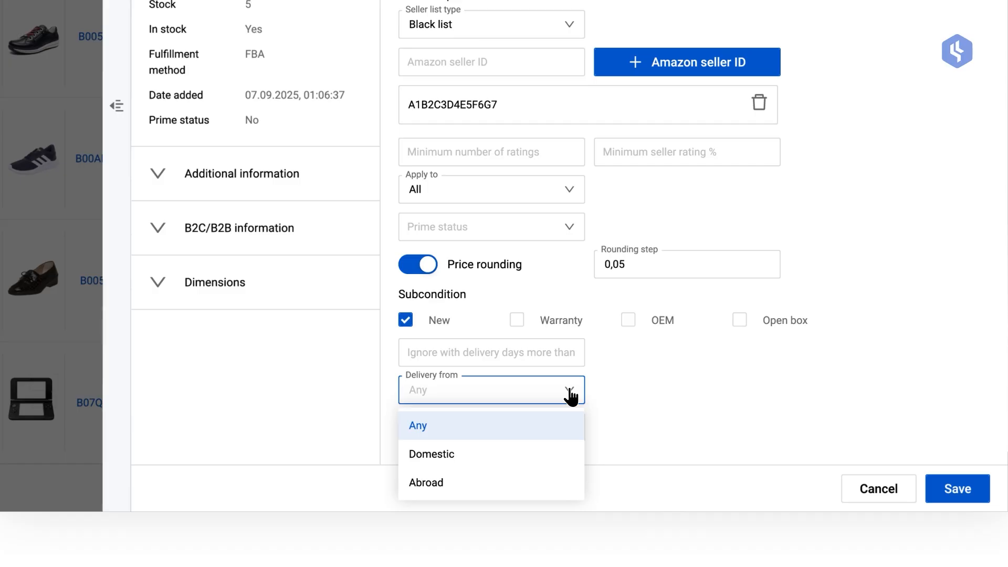
left_click(572, 398)
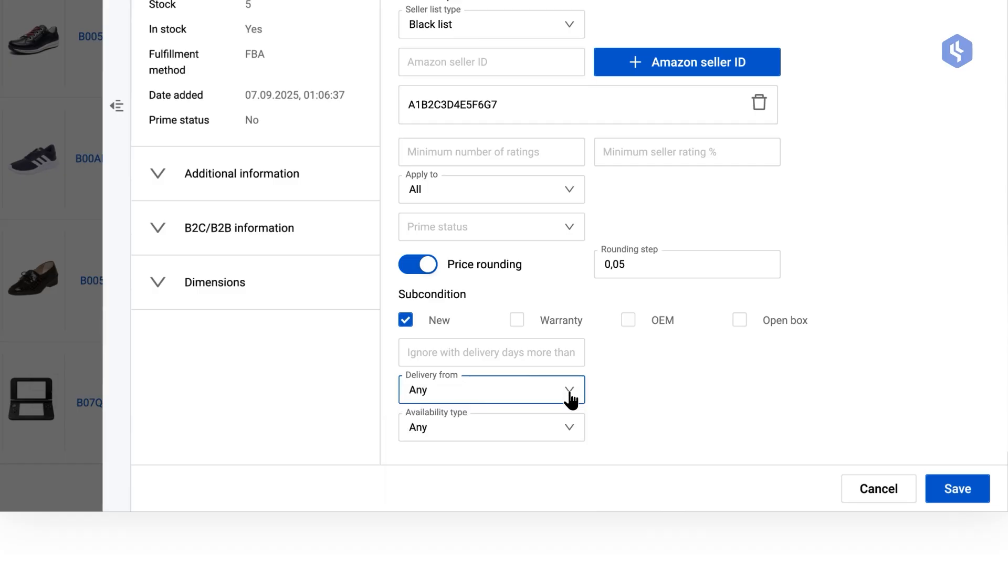
left_click(571, 433)
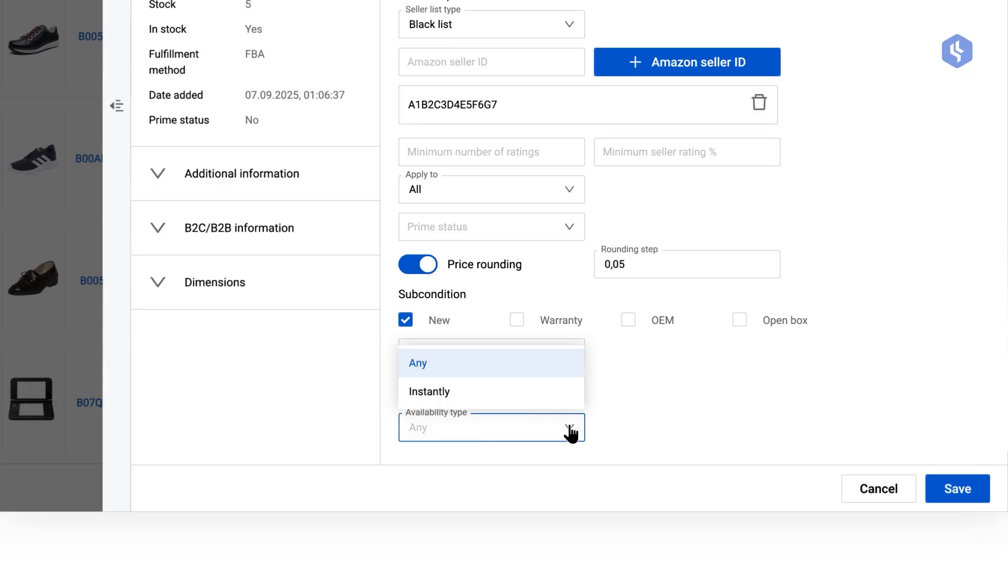
left_click(572, 432)
scroll(645, 359, "up", 4)
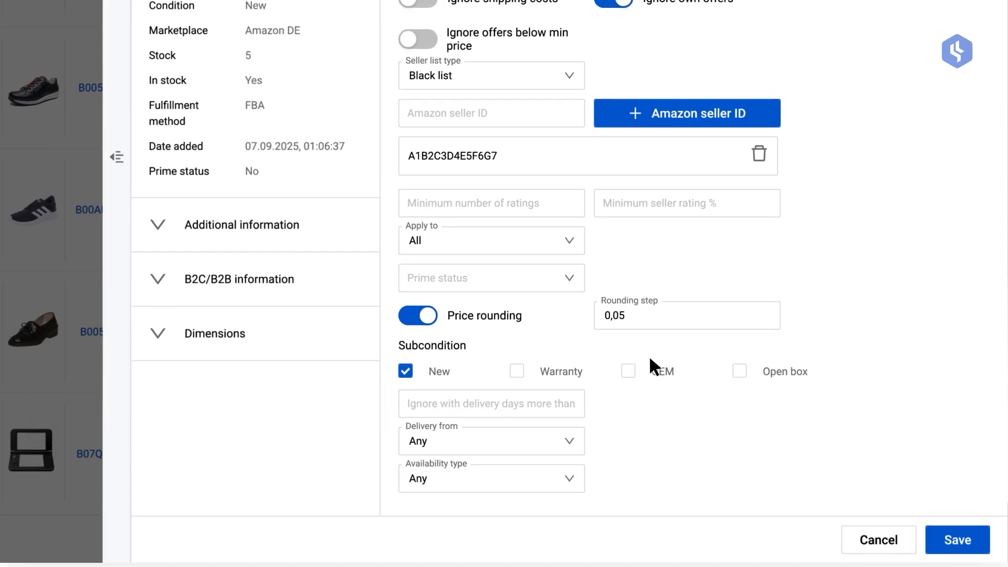
scroll(693, 305, "up", 7)
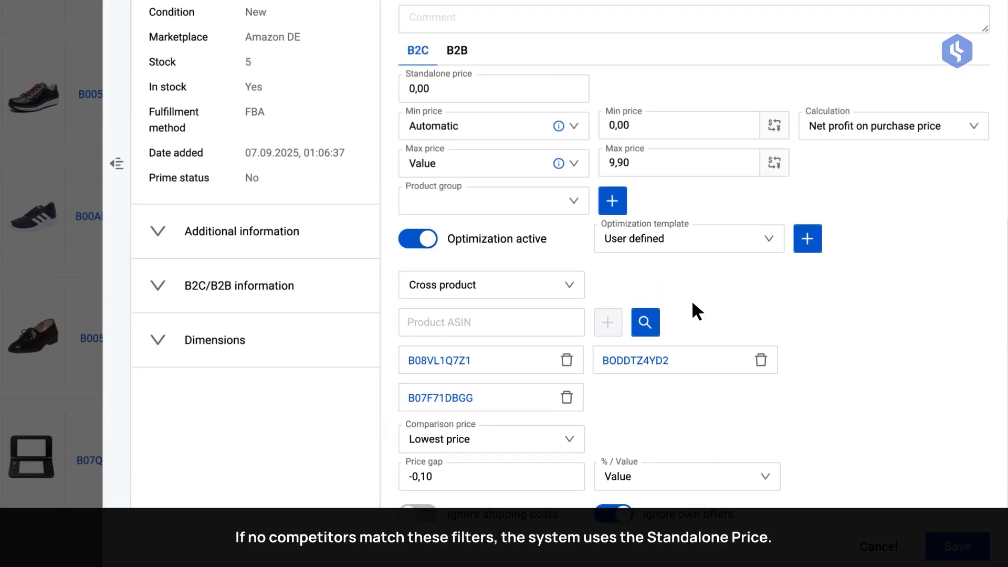